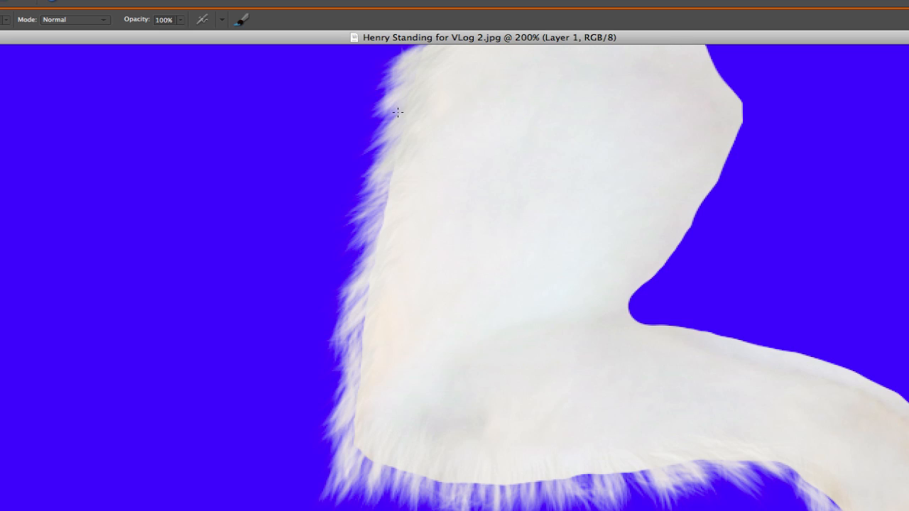
# - Paint fur strokes along the outer edge of the upper foreleg and around the elbow corner to cover the hard cut-out edge
pyautogui.moveTo(409, 157)
pyautogui.mouseDown()
pyautogui.moveTo(380, 197)
pyautogui.moveTo(398, 196)
pyautogui.moveTo(369, 235)
pyautogui.moveTo(382, 246)
pyautogui.moveTo(361, 304)
pyautogui.mouseUp()
pyautogui.moveTo(375, 242)
pyautogui.mouseDown()
pyautogui.moveTo(355, 280)
pyautogui.moveTo(367, 302)
pyautogui.moveTo(357, 359)
pyautogui.moveTo(368, 379)
pyautogui.moveTo(349, 414)
pyautogui.moveTo(358, 426)
pyautogui.moveTo(334, 426)
pyautogui.moveTo(340, 444)
pyautogui.mouseUp()
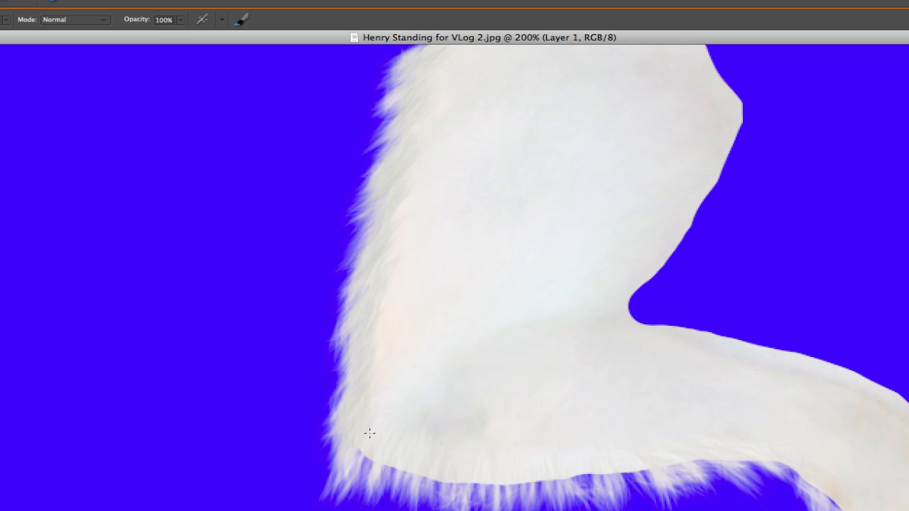
pyautogui.moveTo(368, 440); pyautogui.dragTo(398, 497)
pyautogui.moveTo(334, 426)
pyautogui.mouseDown()
pyautogui.moveTo(316, 455)
pyautogui.moveTo(327, 487)
pyautogui.mouseUp()
pyautogui.moveTo(366, 453)
pyautogui.mouseDown()
pyautogui.moveTo(402, 480)
pyautogui.moveTo(420, 474)
pyautogui.moveTo(460, 496)
pyautogui.moveTo(492, 475)
pyautogui.moveTo(509, 479)
pyautogui.moveTo(425, 488)
pyautogui.moveTo(400, 476)
pyautogui.mouseUp()
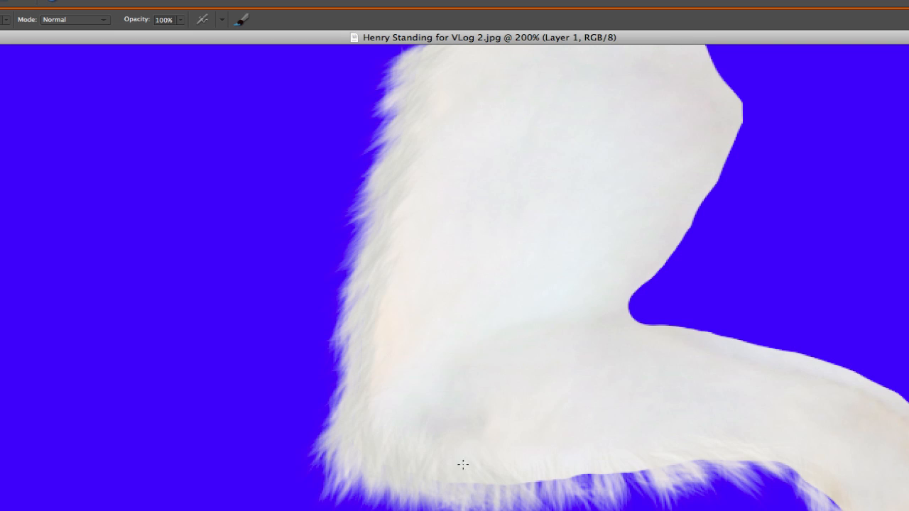
# - Sample the fur colour near the paw and reduce the brush size by four increments
pyautogui.moveTo(700, 421); pyautogui.dragTo(150, 223)
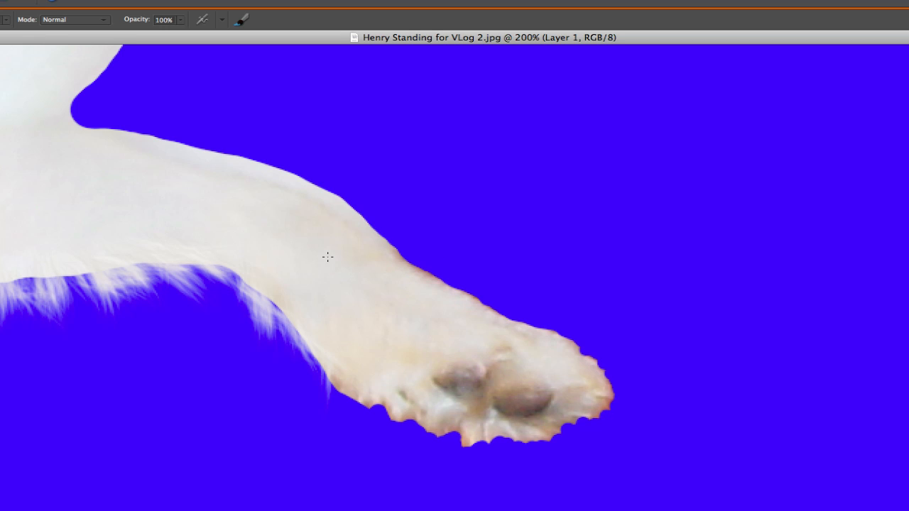
pyautogui.press('alt')
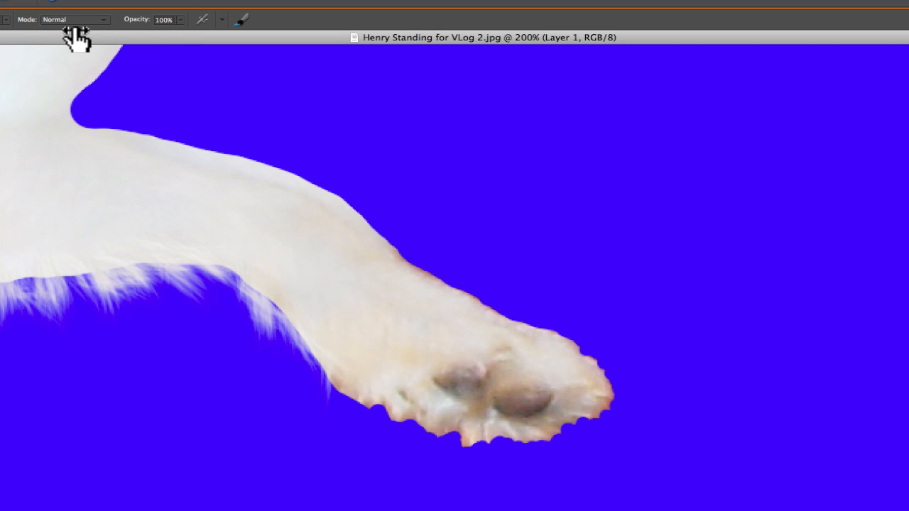
pyautogui.press('[')
pyautogui.press('[')
pyautogui.press('[')
pyautogui.press('[')
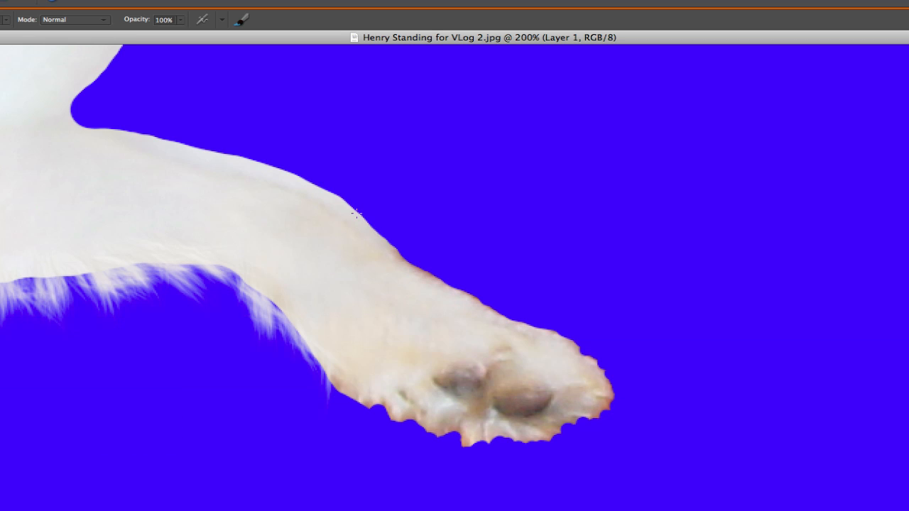
pyautogui.moveTo(352, 211); pyautogui.dragTo(368, 232)
pyautogui.press('super+z')
pyautogui.press('z')
pyautogui.press('super+z')
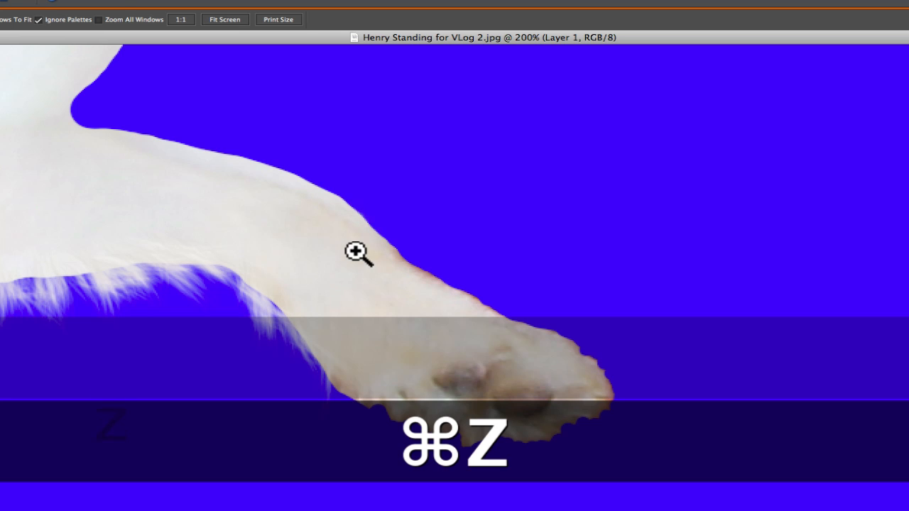
pyautogui.press('b')
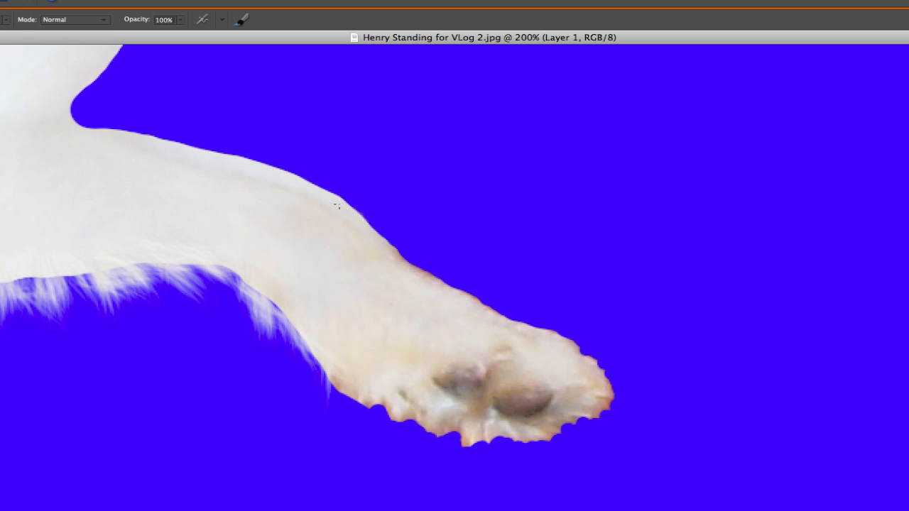
# - Paint short fur strokes along the top of the lower foreleg, around the paw tip and back along its underside
pyautogui.moveTo(347, 205)
pyautogui.mouseDown()
pyautogui.moveTo(426, 277)
pyautogui.moveTo(422, 266)
pyautogui.moveTo(495, 315)
pyautogui.moveTo(557, 334)
pyautogui.moveTo(454, 297)
pyautogui.moveTo(570, 339)
pyautogui.moveTo(589, 363)
pyautogui.moveTo(582, 351)
pyautogui.moveTo(597, 356)
pyautogui.moveTo(609, 384)
pyautogui.moveTo(598, 416)
pyautogui.moveTo(615, 382)
pyautogui.mouseUp()
pyautogui.moveTo(584, 412)
pyautogui.mouseDown()
pyautogui.moveTo(555, 432)
pyautogui.moveTo(583, 417)
pyautogui.mouseUp()
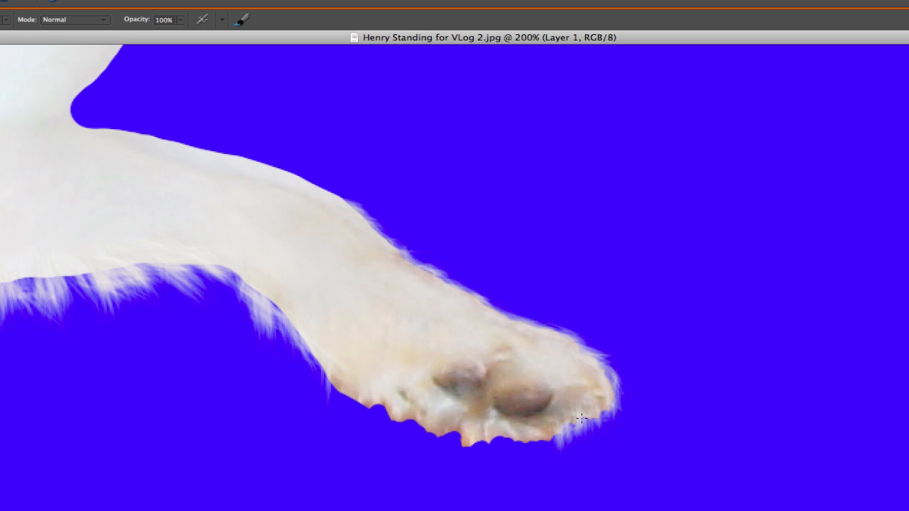
pyautogui.moveTo(498, 426)
pyautogui.mouseDown()
pyautogui.moveTo(559, 436)
pyautogui.moveTo(485, 441)
pyautogui.moveTo(471, 426)
pyautogui.moveTo(463, 440)
pyautogui.moveTo(473, 433)
pyautogui.moveTo(464, 443)
pyautogui.moveTo(482, 445)
pyautogui.moveTo(504, 429)
pyautogui.moveTo(524, 441)
pyautogui.moveTo(572, 439)
pyautogui.mouseUp()
pyautogui.moveTo(439, 431)
pyautogui.mouseDown()
pyautogui.moveTo(452, 423)
pyautogui.moveTo(423, 425)
pyautogui.moveTo(415, 404)
pyautogui.moveTo(396, 420)
pyautogui.moveTo(355, 403)
pyautogui.moveTo(267, 307)
pyautogui.moveTo(284, 333)
pyautogui.mouseUp()
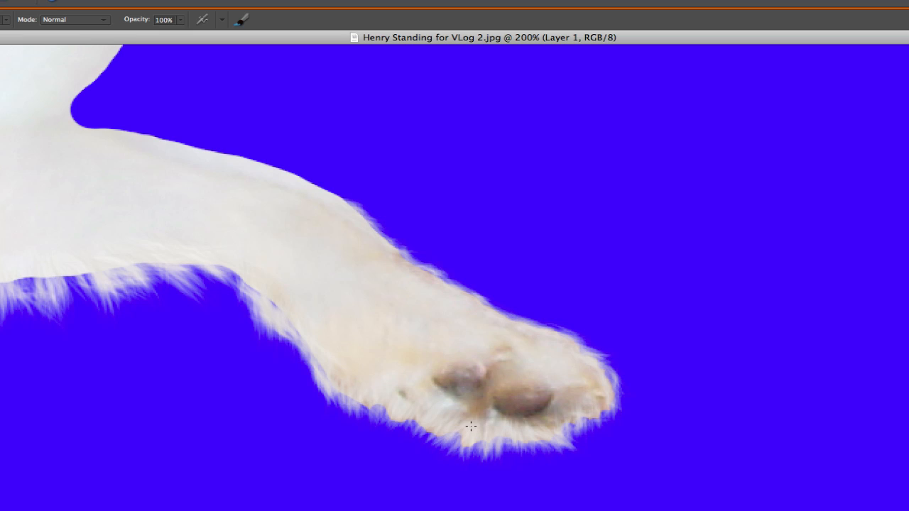
pyautogui.press('alt')
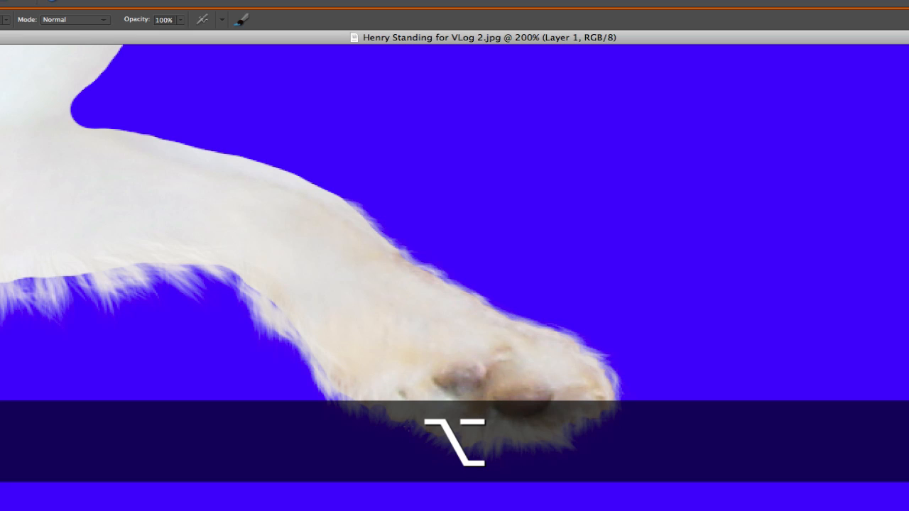
pyautogui.moveTo(447, 415); pyautogui.dragTo(427, 445)
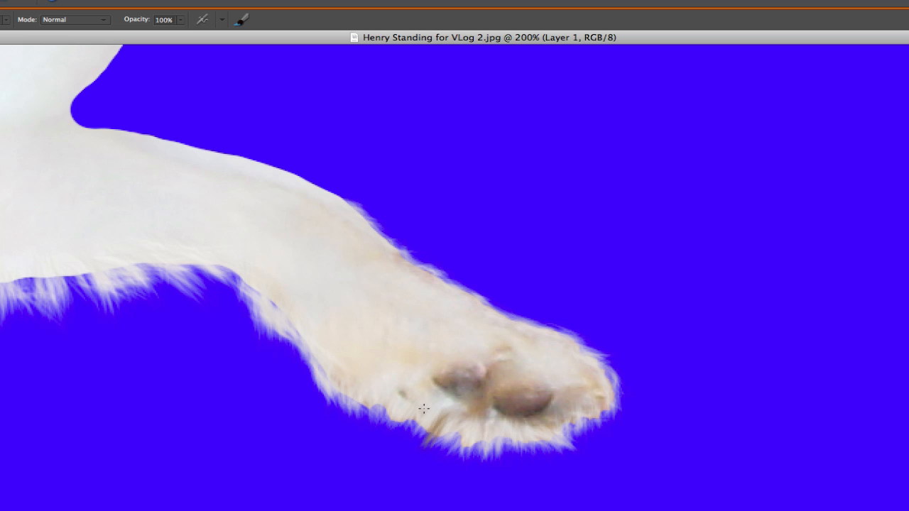
pyautogui.press('super+z')
# - Sample a light fur colour and add fur strokes along the paw's underside and up the lower foreleg
pyautogui.press('alt')
pyautogui.moveTo(395, 427)
pyautogui.mouseDown()
pyautogui.moveTo(476, 456)
pyautogui.moveTo(510, 451)
pyautogui.moveTo(501, 439)
pyautogui.moveTo(562, 435)
pyautogui.moveTo(573, 422)
pyautogui.moveTo(584, 432)
pyautogui.moveTo(589, 412)
pyautogui.moveTo(604, 423)
pyautogui.mouseUp()
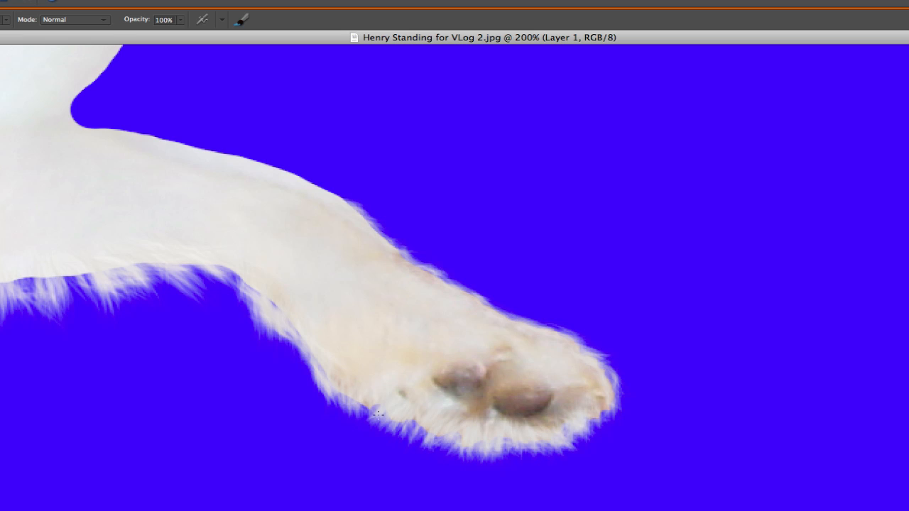
pyautogui.moveTo(375, 405)
pyautogui.mouseDown()
pyautogui.moveTo(335, 381)
pyautogui.moveTo(331, 367)
pyautogui.moveTo(319, 395)
pyautogui.mouseUp()
pyautogui.moveTo(307, 336)
pyautogui.mouseDown()
pyautogui.moveTo(302, 354)
pyautogui.moveTo(282, 332)
pyautogui.moveTo(292, 349)
pyautogui.moveTo(267, 316)
pyautogui.moveTo(270, 303)
pyautogui.moveTo(234, 268)
pyautogui.moveTo(238, 291)
pyautogui.mouseUp()
# - Sample the fur colour above the foreleg's lower edge and paint strokes to fill the blue gaps between elbow and wrist
pyautogui.moveTo(291, 312); pyautogui.dragTo(552, 338)
pyautogui.moveTo(143, 324)
pyautogui.mouseDown()
pyautogui.moveTo(234, 342)
pyautogui.moveTo(321, 329)
pyautogui.moveTo(354, 308)
pyautogui.moveTo(471, 332)
pyautogui.mouseUp()
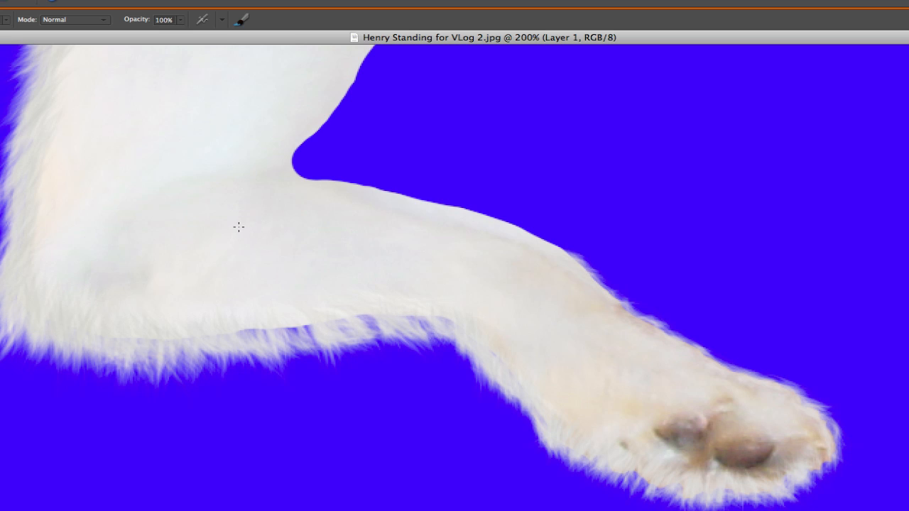
pyautogui.press('alt')
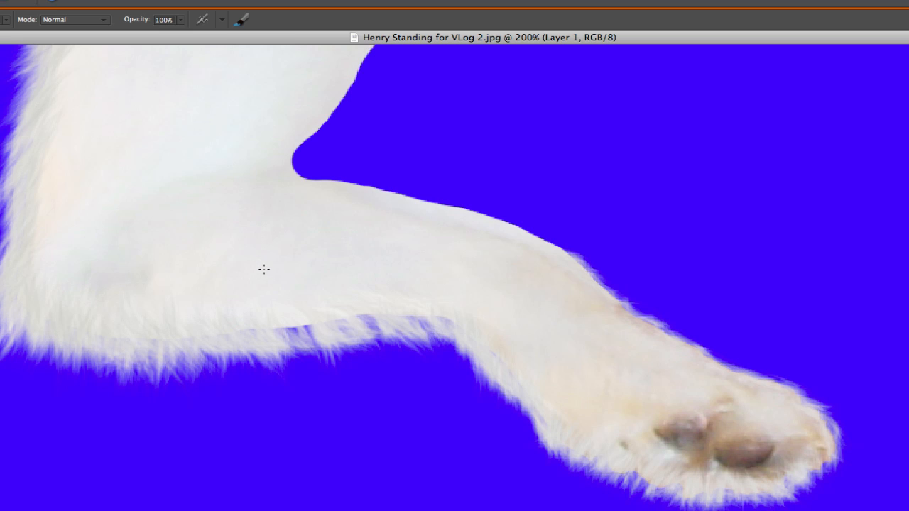
pyautogui.press('alt')
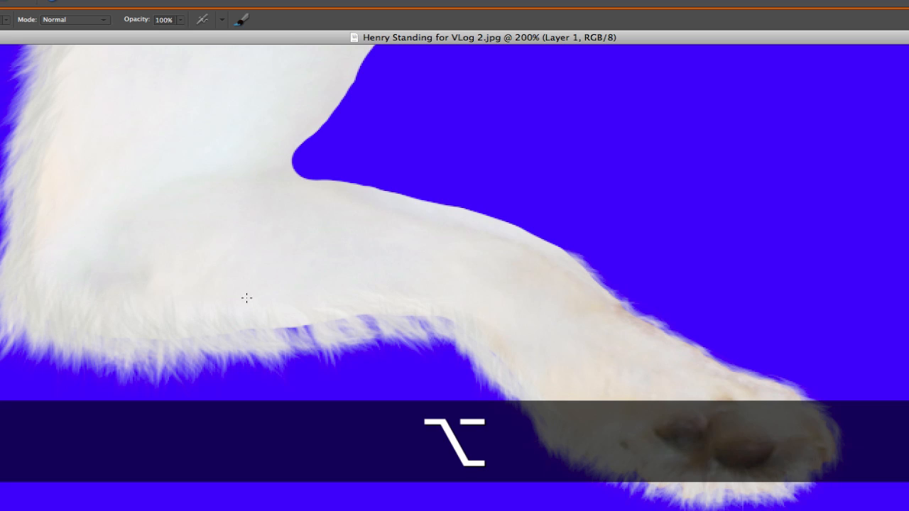
pyautogui.moveTo(264, 335)
pyautogui.mouseDown()
pyautogui.moveTo(312, 343)
pyautogui.moveTo(320, 328)
pyautogui.moveTo(335, 342)
pyautogui.moveTo(336, 314)
pyautogui.moveTo(392, 337)
pyautogui.moveTo(418, 313)
pyautogui.moveTo(448, 326)
pyautogui.mouseUp()
pyautogui.moveTo(298, 324)
pyautogui.mouseDown()
pyautogui.moveTo(184, 317)
pyautogui.moveTo(132, 349)
pyautogui.moveTo(213, 319)
pyautogui.moveTo(294, 351)
pyautogui.mouseUp()
pyautogui.moveTo(303, 309)
pyautogui.mouseDown()
pyautogui.moveTo(325, 307)
pyautogui.moveTo(379, 322)
pyautogui.moveTo(377, 315)
pyautogui.moveTo(401, 313)
pyautogui.moveTo(464, 324)
pyautogui.mouseUp()
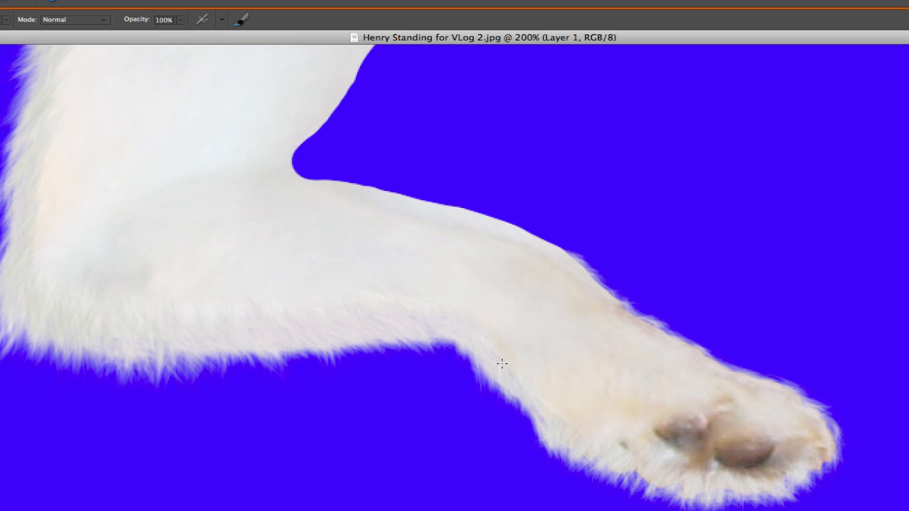
pyautogui.moveTo(404, 314)
pyautogui.mouseDown()
pyautogui.moveTo(478, 341)
pyautogui.moveTo(510, 377)
pyautogui.mouseUp()
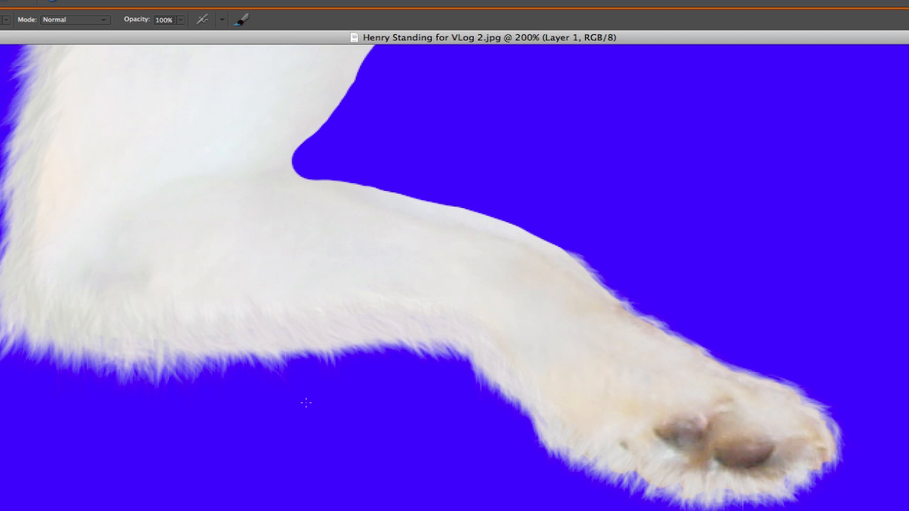
# - Hide the blue Layer 2 and view the image at 100% to check the painted fur against the original dog photo
pyautogui.press('space')
pyautogui.moveTo(230, 420); pyautogui.dragTo(367, 510)
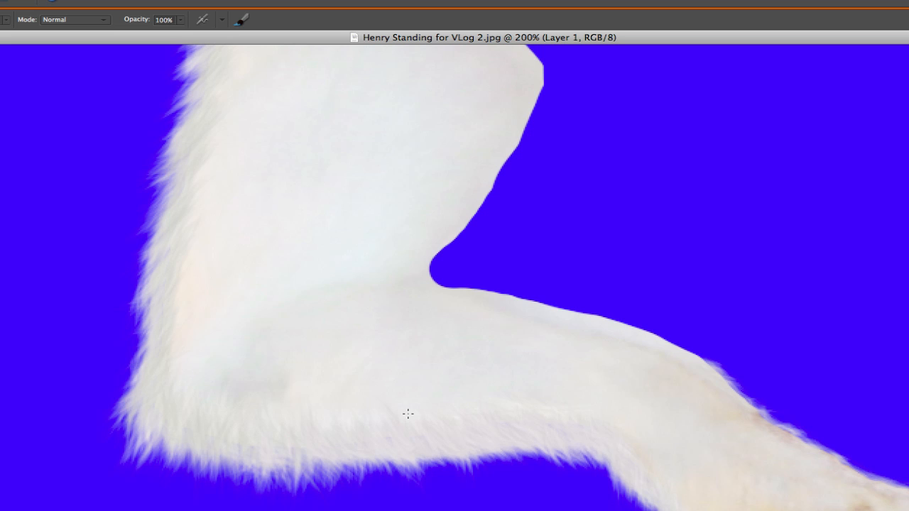
pyautogui.moveTo(601, 396); pyautogui.dragTo(325, 339)
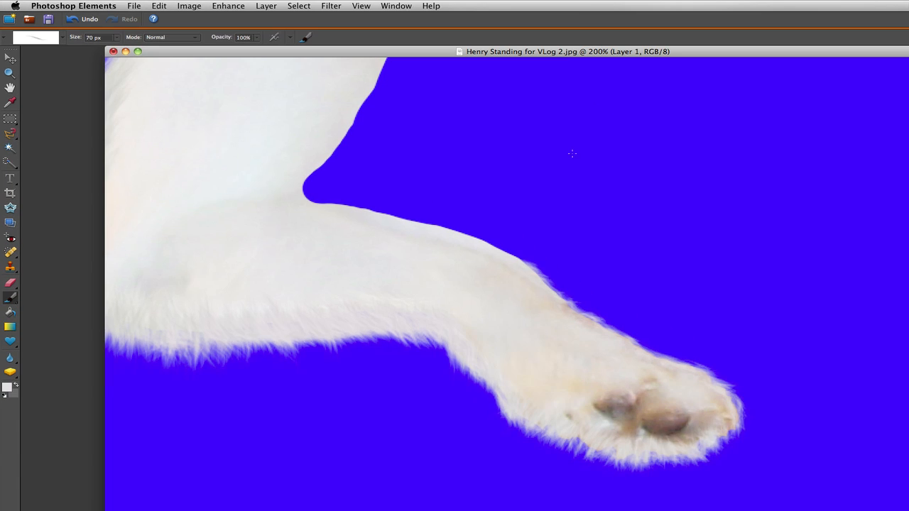
pyautogui.moveTo(481, 193); pyautogui.dragTo(602, 229)
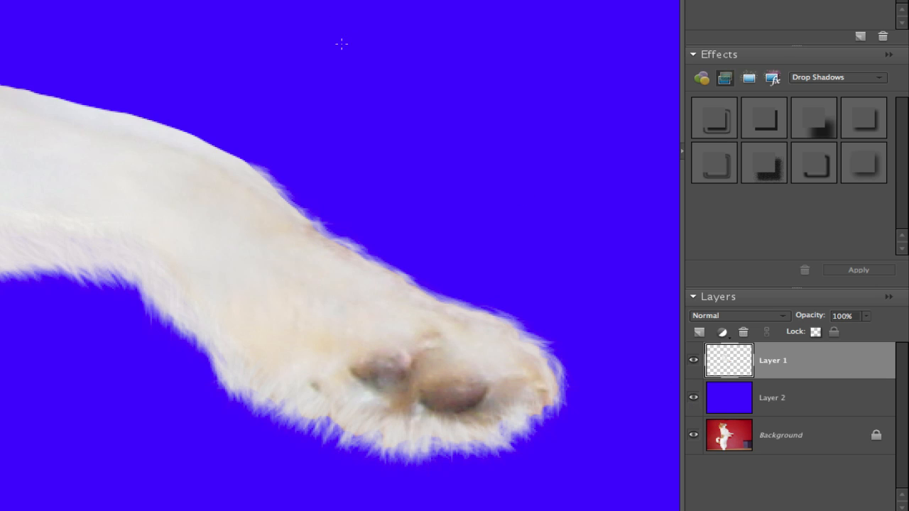
pyautogui.click(693, 398)
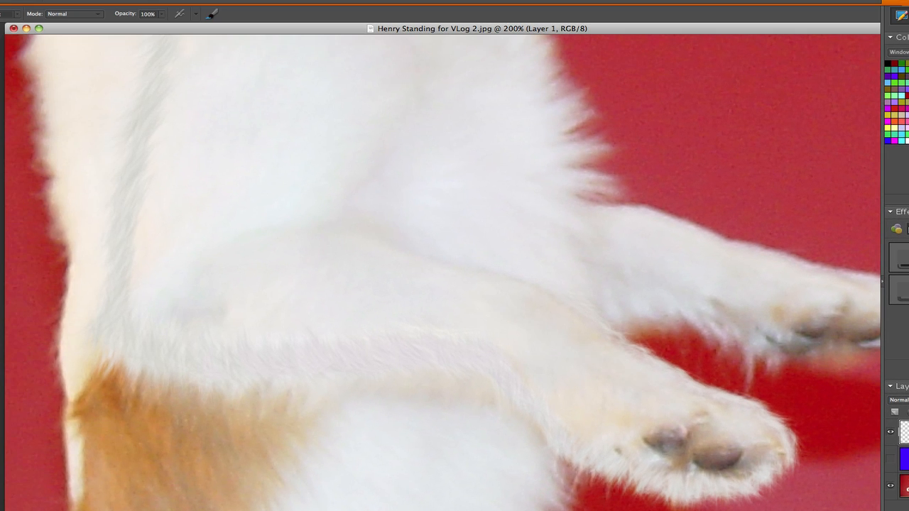
pyautogui.press('z')
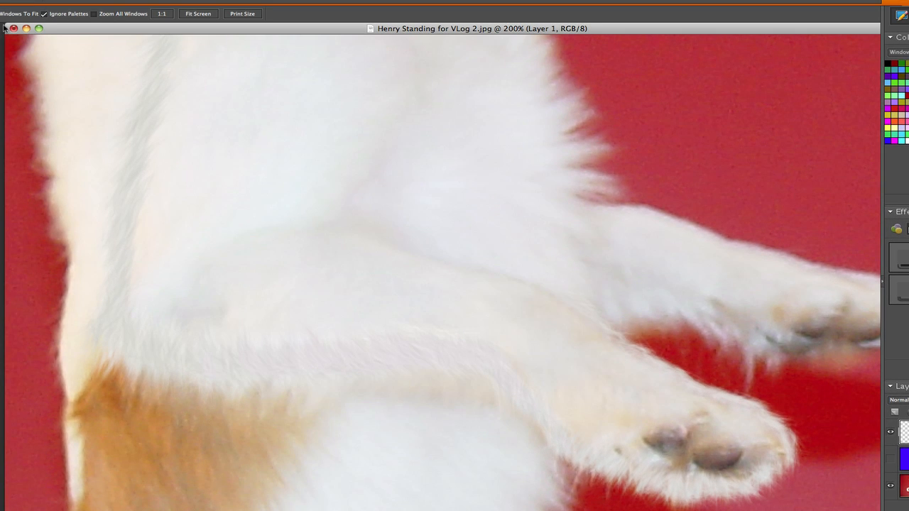
pyautogui.click(315, 148)
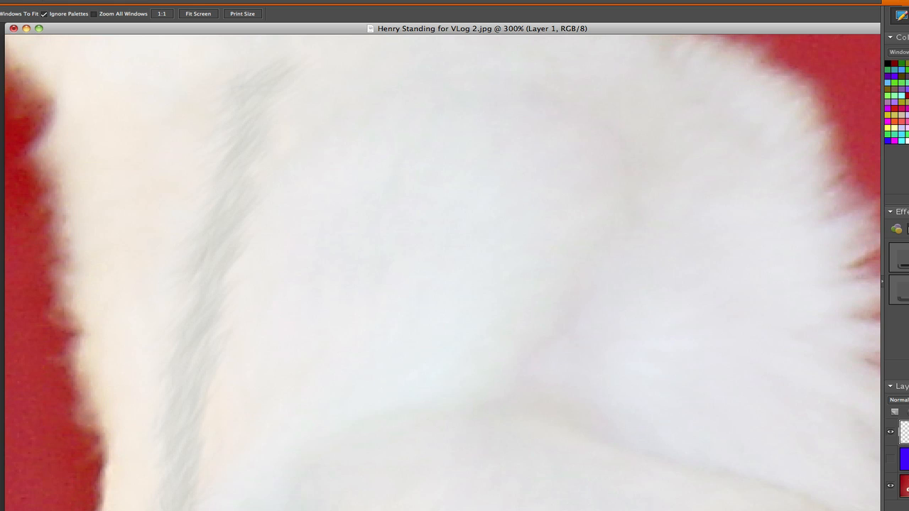
pyautogui.click(159, 13)
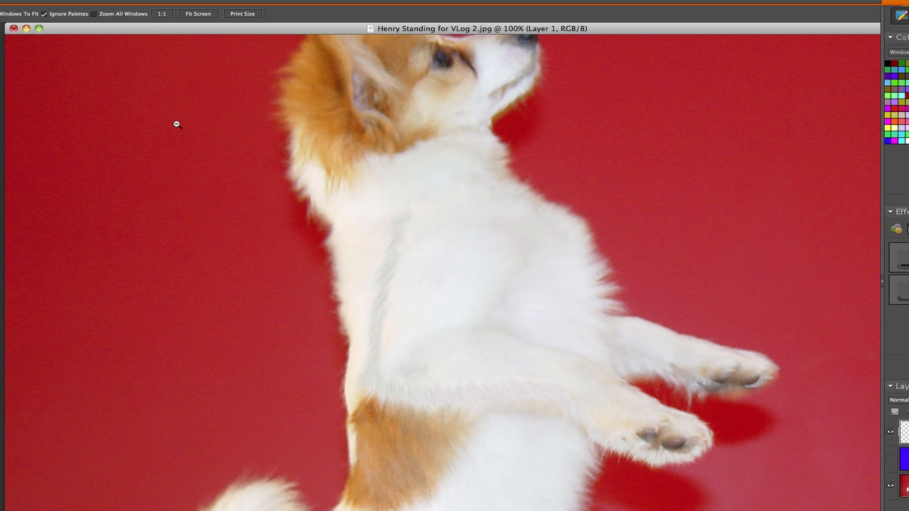
pyautogui.scroll(-2, 159, 128)
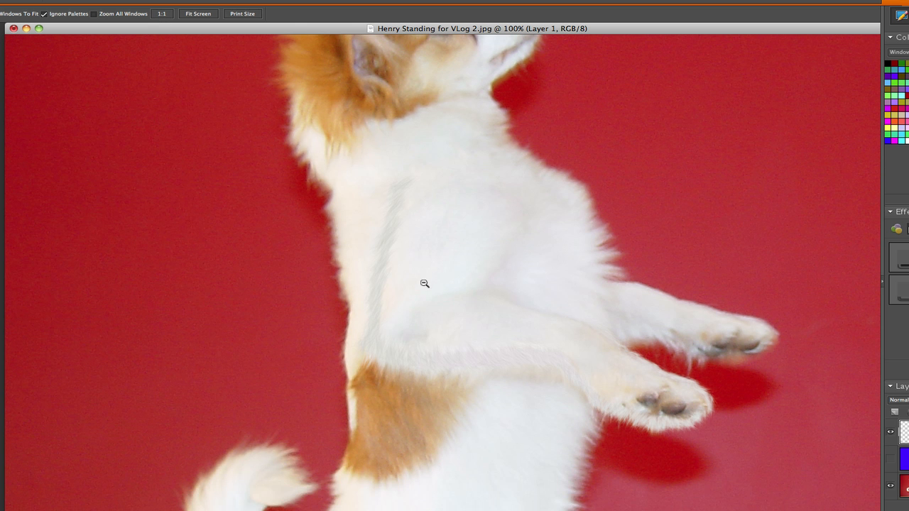